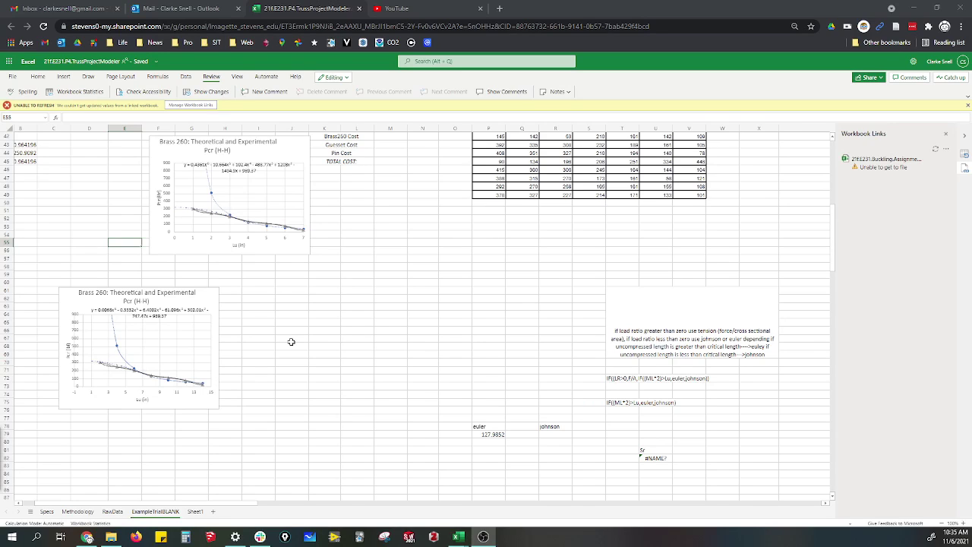
Step: Examine the two Brass 260 theoretical and experimental Pcr charts on the ExampleTrialBLANK sheet
{"action": "scroll", "coordinate": [291, 342], "scroll_direction": "up", "scroll_amount": 3}
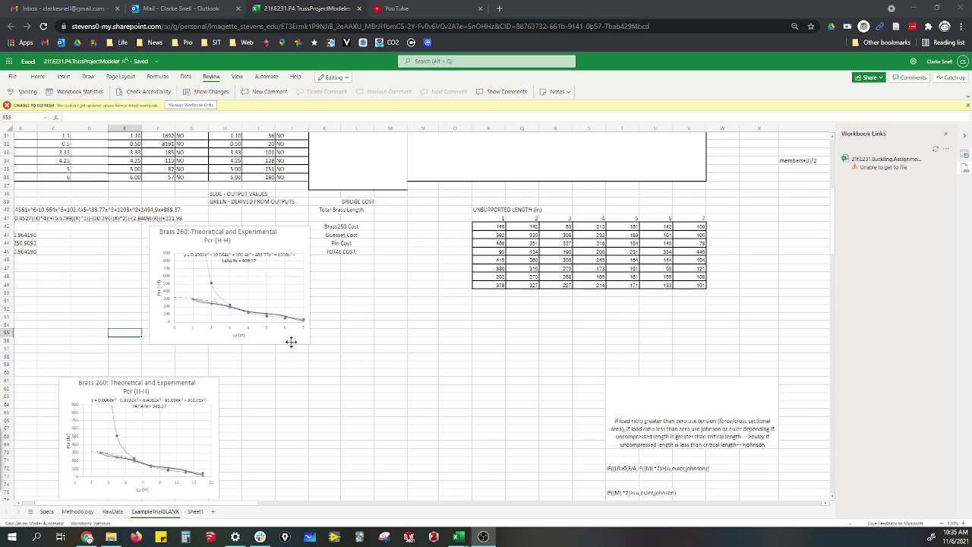
{"action": "scroll", "coordinate": [291, 342], "scroll_direction": "down", "scroll_amount": 3}
{"action": "scroll", "coordinate": [291, 342], "scroll_direction": "up", "scroll_amount": 3}
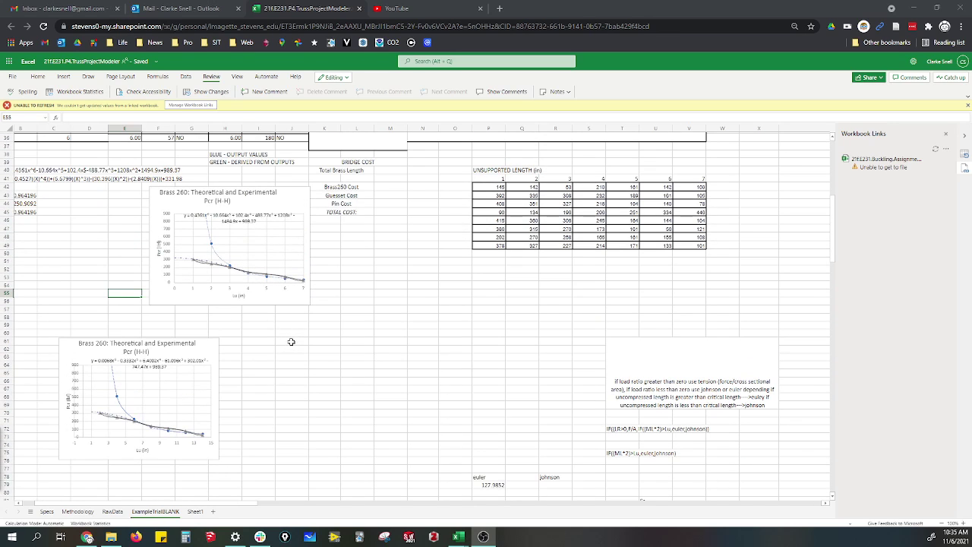
{"action": "left_click", "coordinate": [277, 244]}
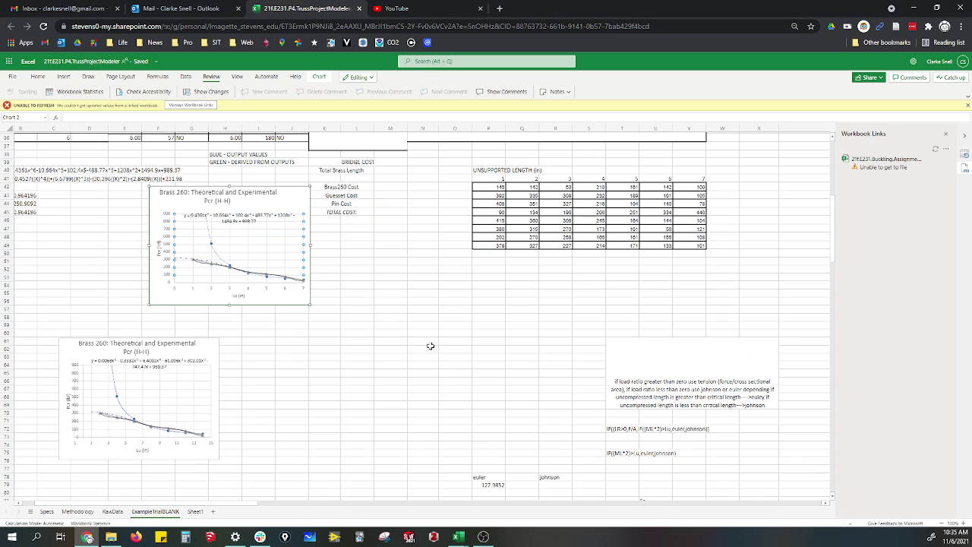
{"action": "left_click", "coordinate": [194, 379]}
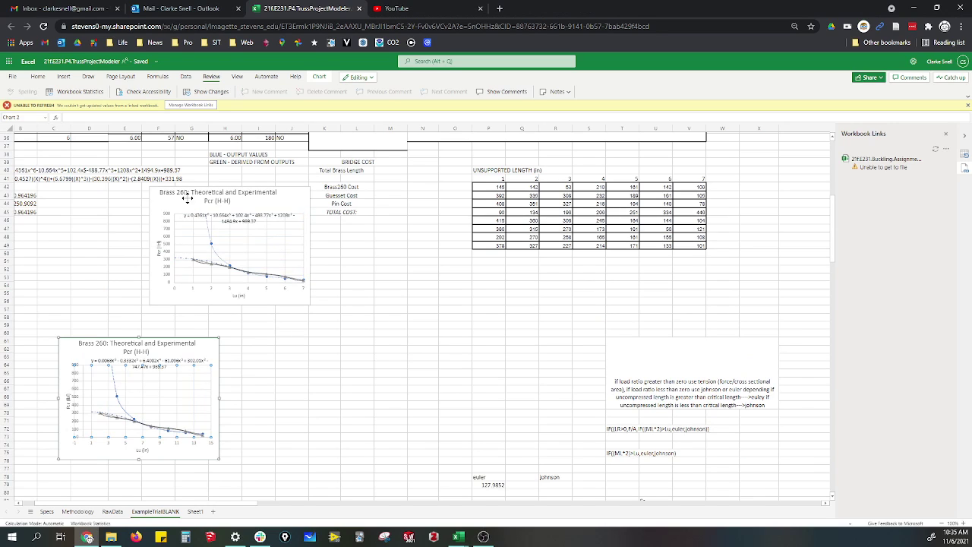
{"action": "left_click", "coordinate": [289, 189]}
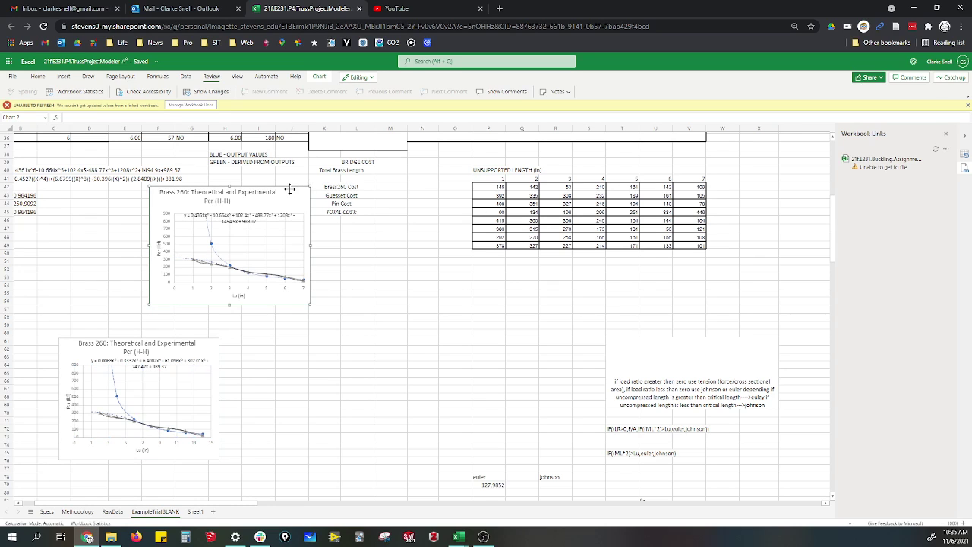
{"action": "right_click", "coordinate": [289, 189]}
{"action": "left_click", "coordinate": [250, 293]}
Step: Switch to the desktop Excel window of 21f.E231.P4.TrussProjectModeler and bring the Brass 260 charts into view
{"action": "mouse_move", "coordinate": [458, 536]}
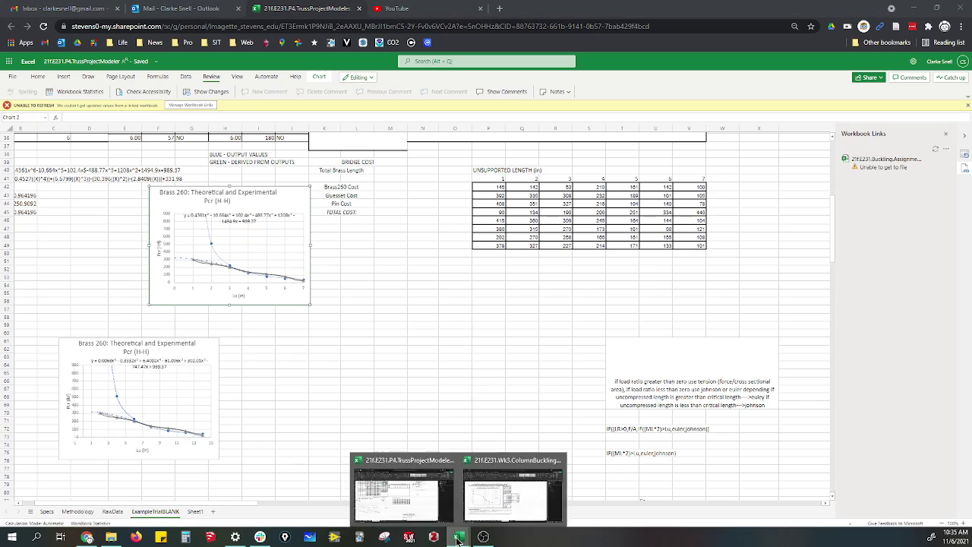
{"action": "left_click", "coordinate": [407, 519]}
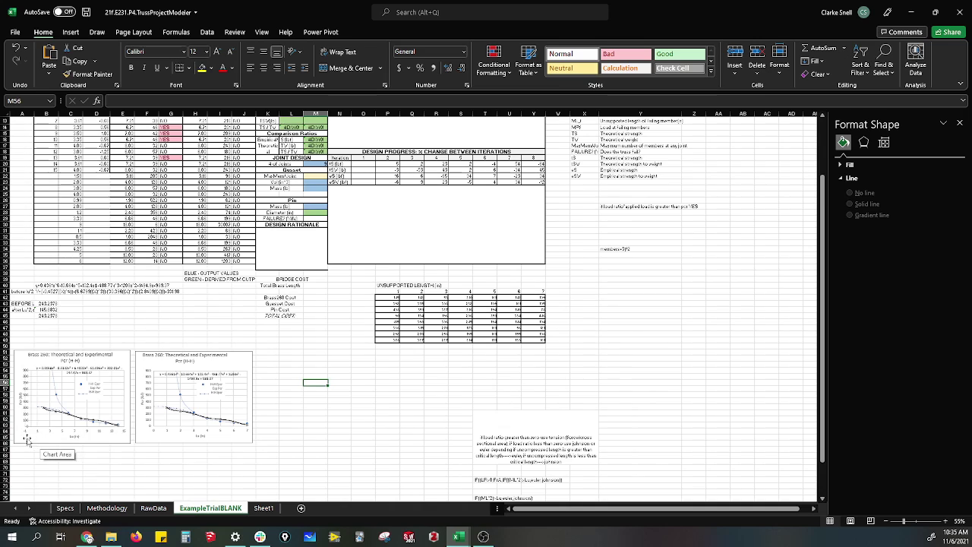
{"action": "scroll", "coordinate": [26, 441], "scroll_direction": "up", "scroll_amount": 2}
{"action": "scroll", "coordinate": [286, 332], "scroll_direction": "down", "scroll_amount": 4}
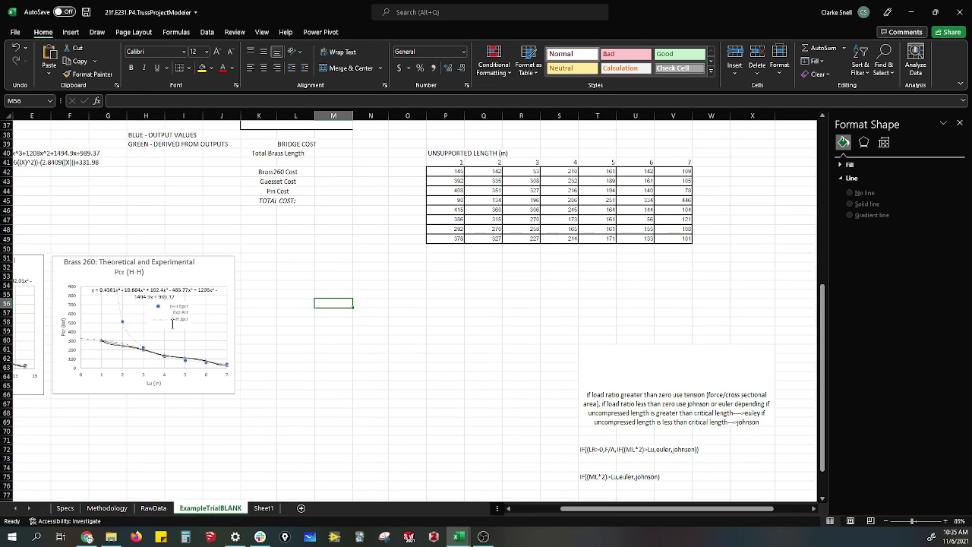
{"action": "left_click", "coordinate": [162, 262]}
{"action": "right_click", "coordinate": [162, 261]}
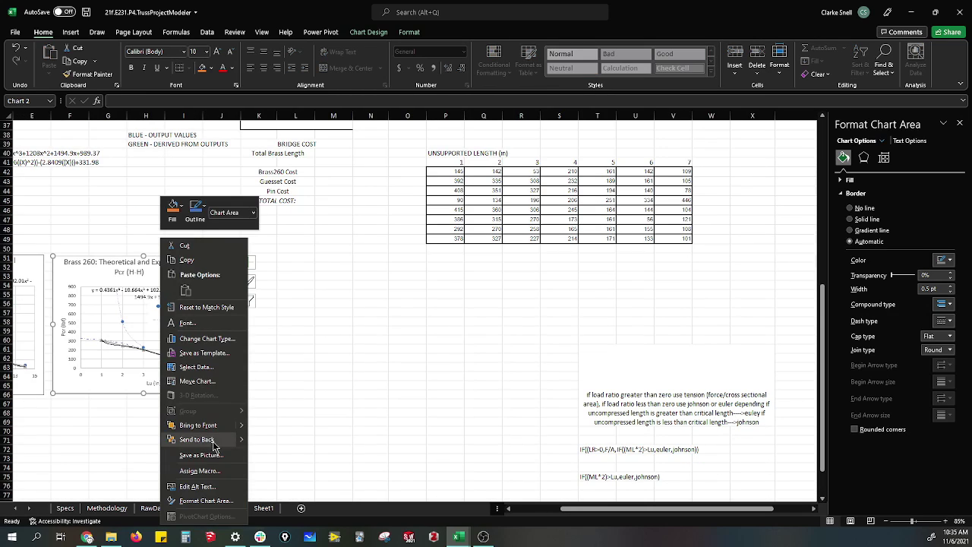
{"action": "left_click", "coordinate": [203, 370]}
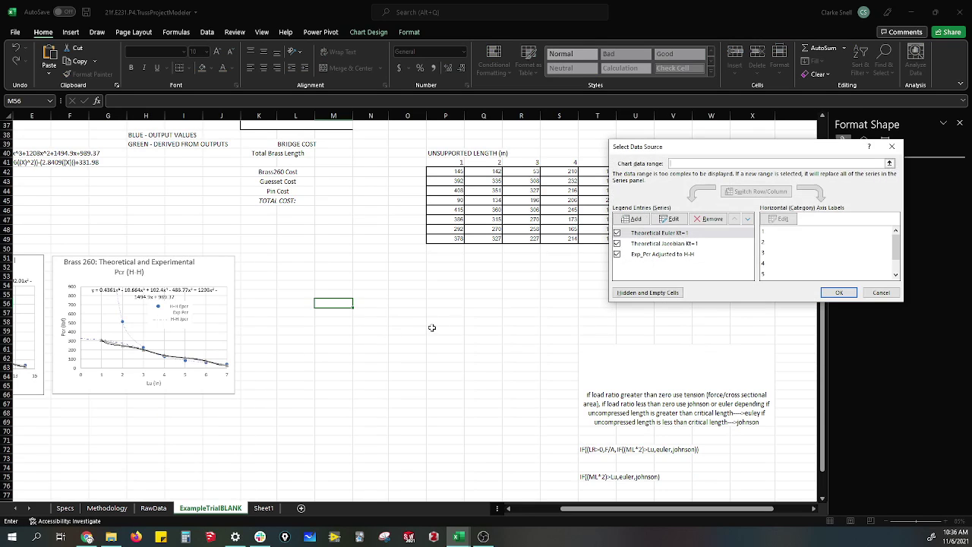
{"action": "left_click", "coordinate": [671, 219]}
{"action": "left_click", "coordinate": [714, 224]}
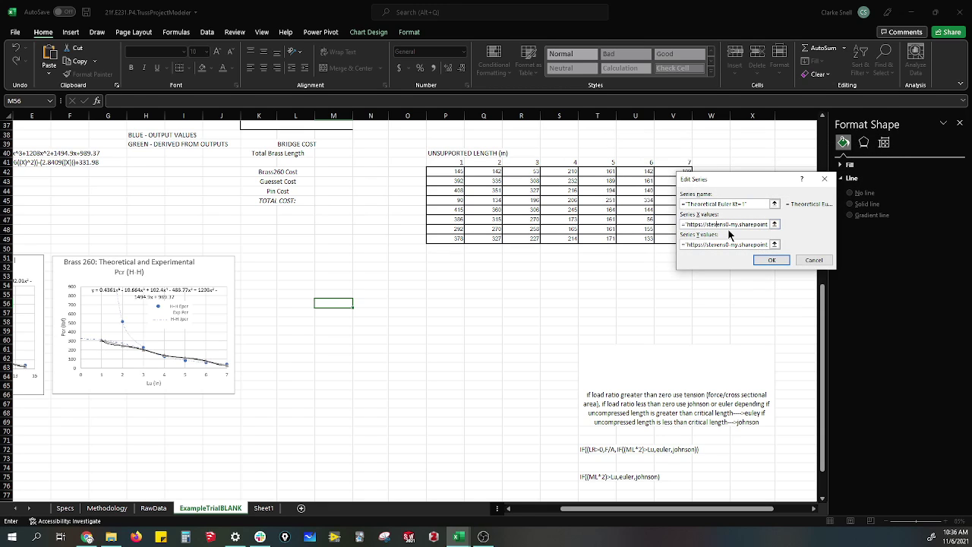
{"action": "key", "text": "Right"}
{"action": "key", "text": "Right"}
{"action": "key", "text": "Right"}
{"action": "key", "text": "Right"}
{"action": "key", "text": "Right"}
{"action": "key", "text": "Right"}
{"action": "key", "text": "Right"}
{"action": "key", "text": "Right"}
{"action": "key", "text": "Right"}
{"action": "key", "text": "Right"}
{"action": "key", "text": "Right"}
{"action": "key", "text": "Right"}
{"action": "key", "text": "Right"}
{"action": "key", "text": "Right"}
{"action": "key", "text": "Right"}
{"action": "key", "text": "Right"}
{"action": "key", "text": "Right"}
{"action": "key", "text": "Right"}
{"action": "key", "text": "Right"}
{"action": "key", "text": "Right"}
{"action": "key", "text": "Right"}
{"action": "key", "text": "Right"}
{"action": "key", "text": "Right"}
{"action": "key", "text": "Right"}
{"action": "key", "text": "Right"}
{"action": "key", "text": "Right"}
{"action": "key", "text": "Right"}
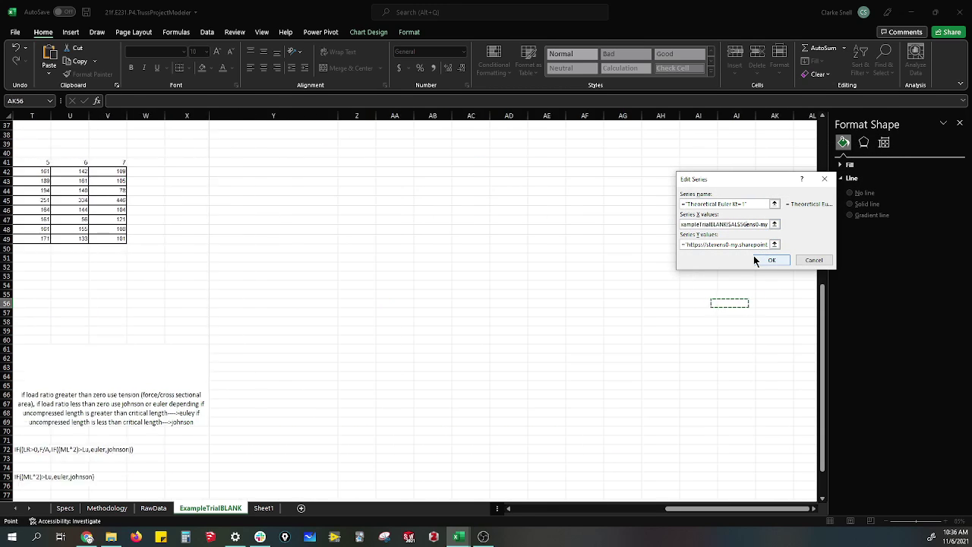
{"action": "left_click", "coordinate": [813, 259]}
{"action": "left_click", "coordinate": [875, 293]}
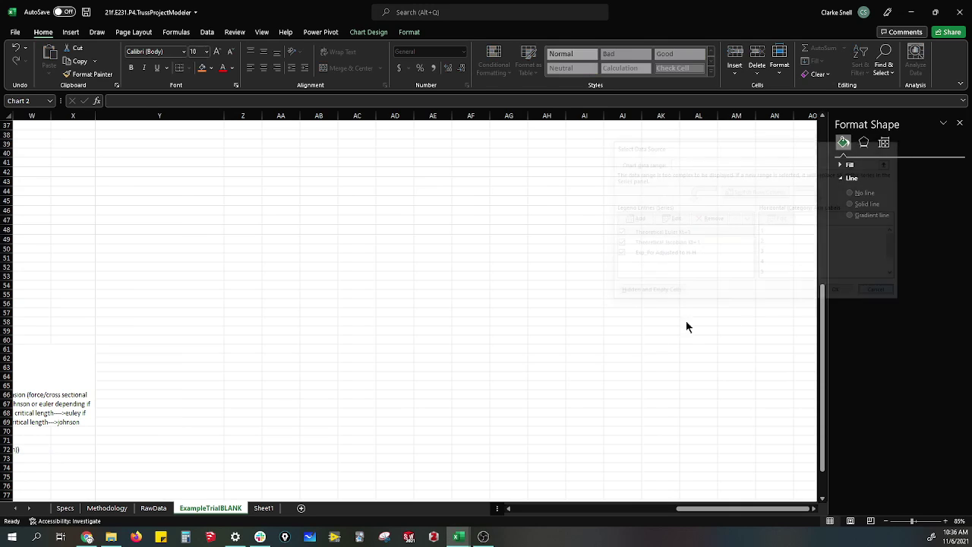
Step: Inspect the source references of the Theoretical Euler Kt=1 series in both Brass 260 charts
{"action": "left_click_drag", "start_coordinate": [718, 509], "coordinate": [523, 513]}
{"action": "left_click", "coordinate": [293, 432]}
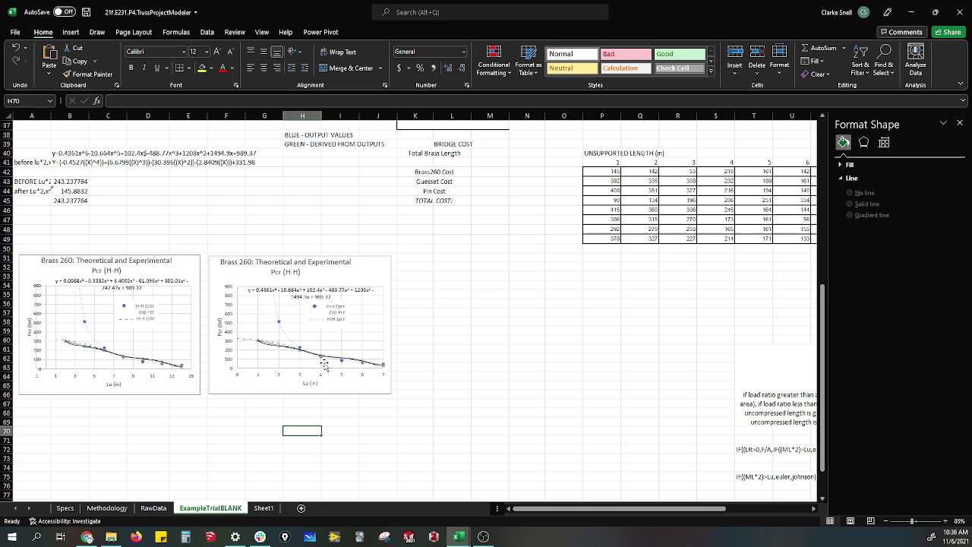
{"action": "scroll", "coordinate": [235, 363], "scroll_direction": "up", "scroll_amount": 1}
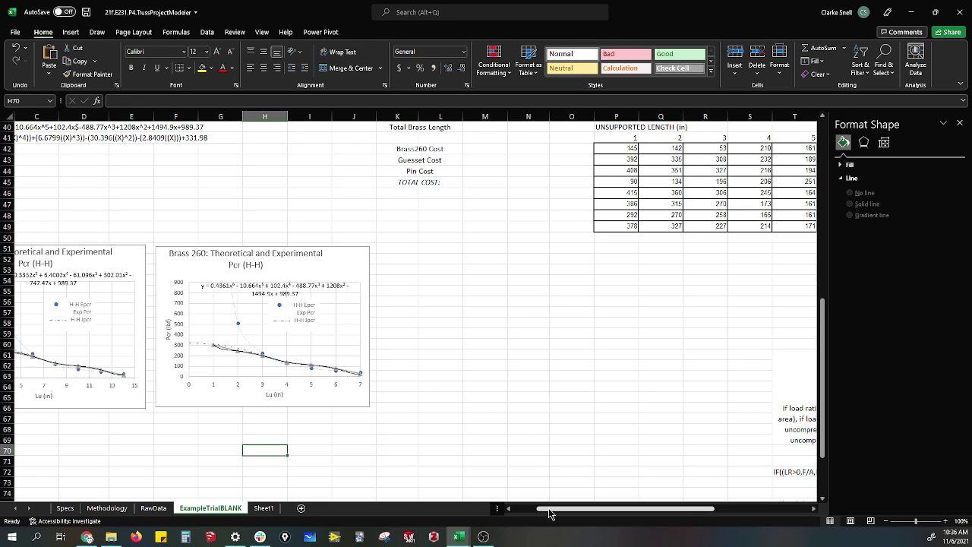
{"action": "left_click_drag", "start_coordinate": [546, 509], "coordinate": [462, 509]}
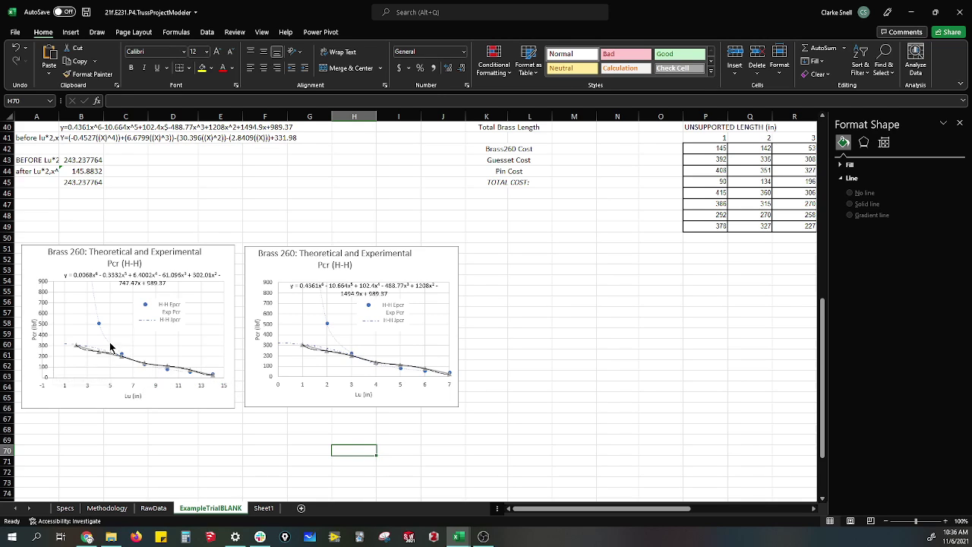
{"action": "left_click", "coordinate": [110, 349]}
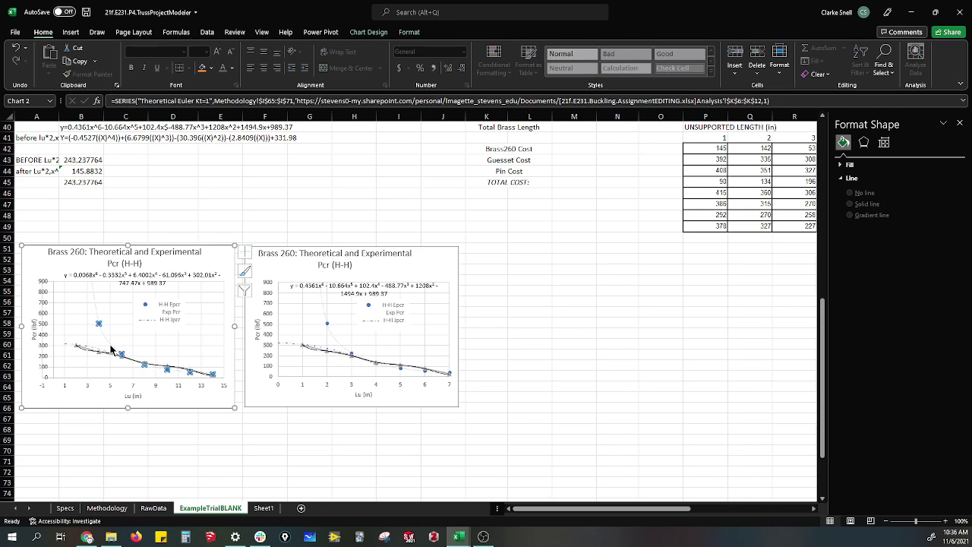
{"action": "left_click", "coordinate": [336, 342]}
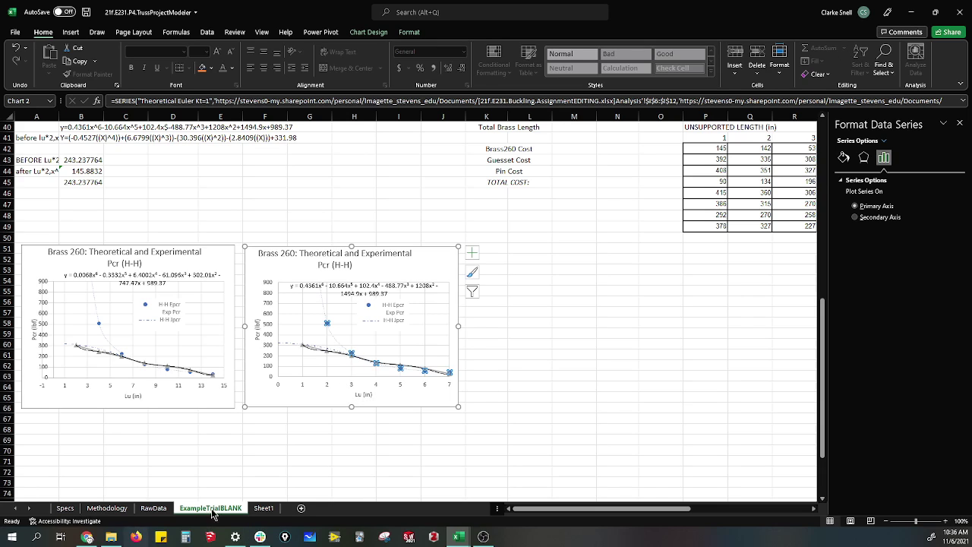
Step: Switch to the 21f.E231.Wk3.ColumnBucklingDataForTruss workbook with the BucklingCalculator sheet
{"action": "left_click", "coordinate": [458, 536]}
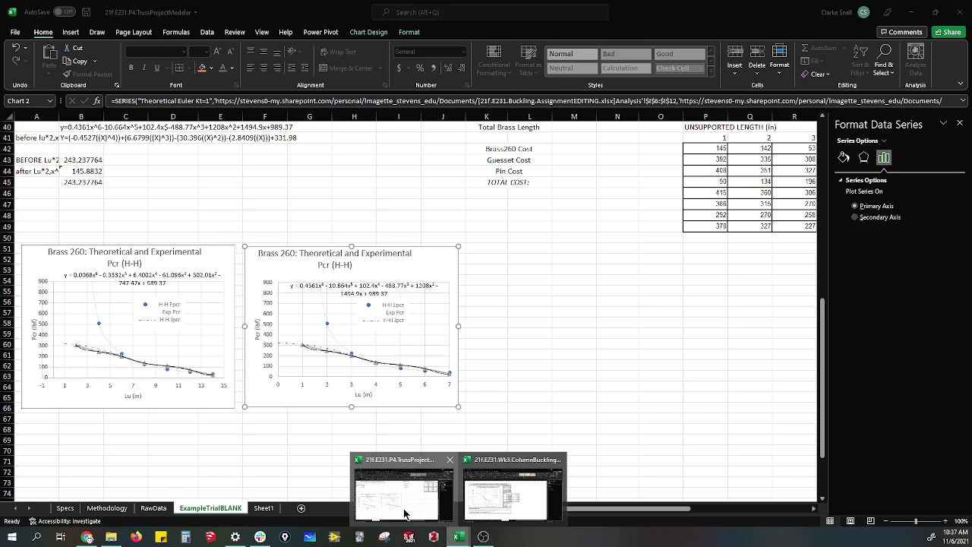
{"action": "left_click", "coordinate": [404, 514]}
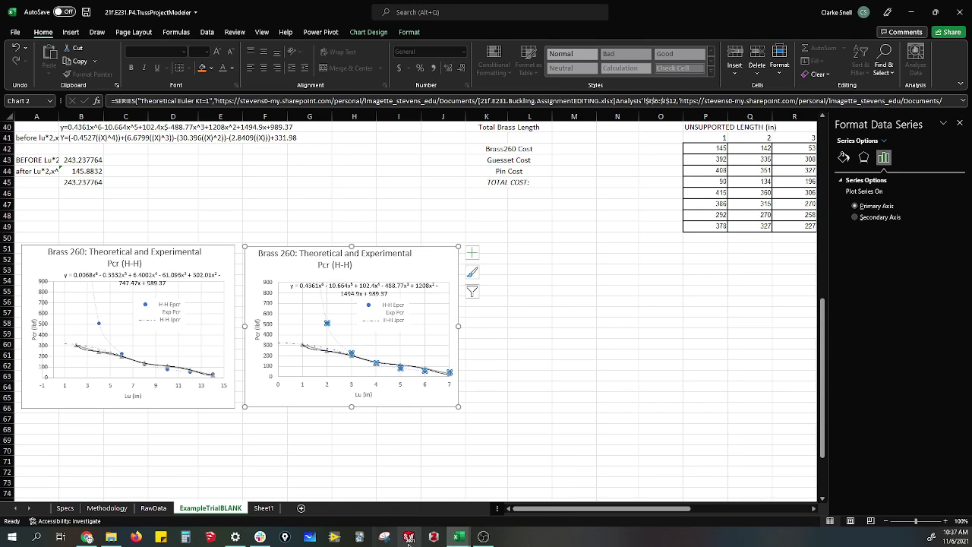
{"action": "left_click", "coordinate": [458, 536]}
{"action": "left_click", "coordinate": [522, 486]}
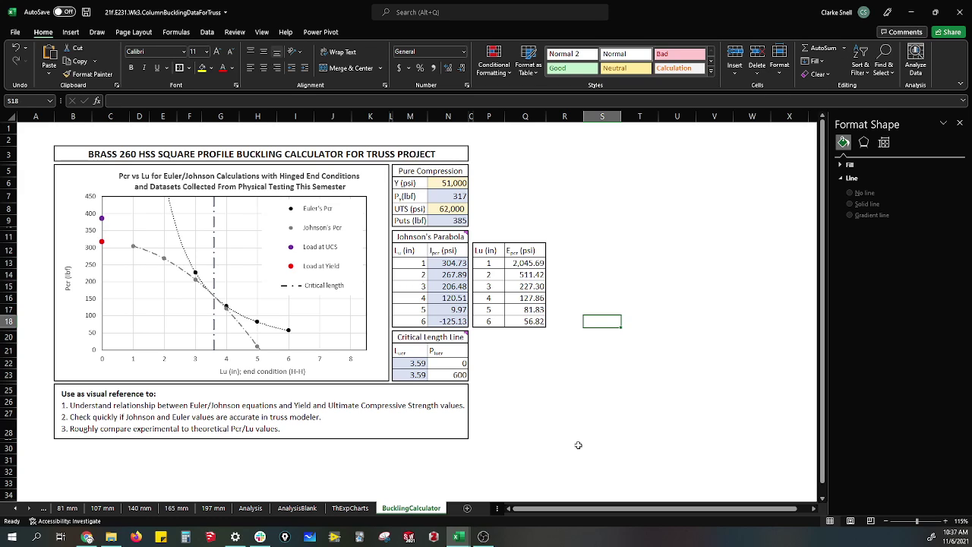
Step: Set the first Lu value of the Euler table, cell P13, to 2
{"action": "left_click", "coordinate": [491, 263]}
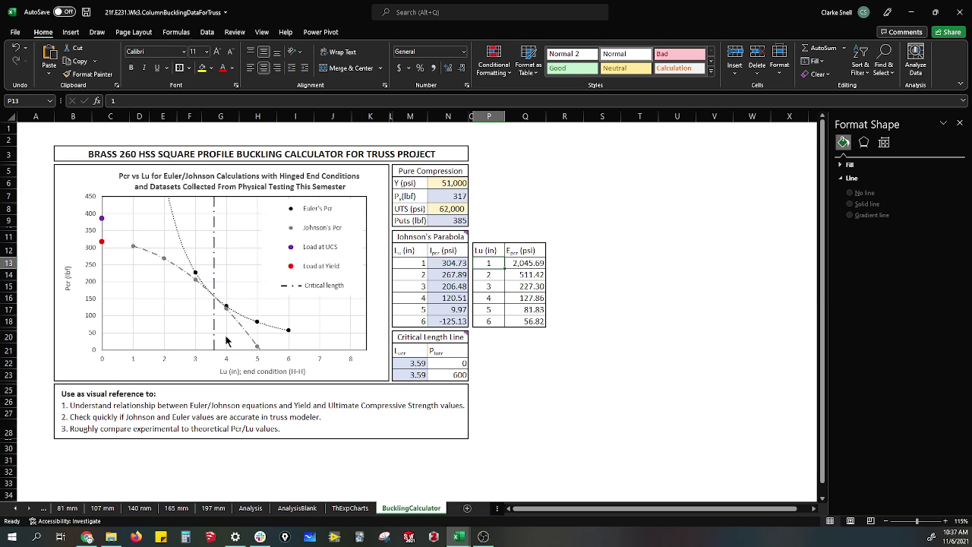
{"action": "type", "text": "2"}
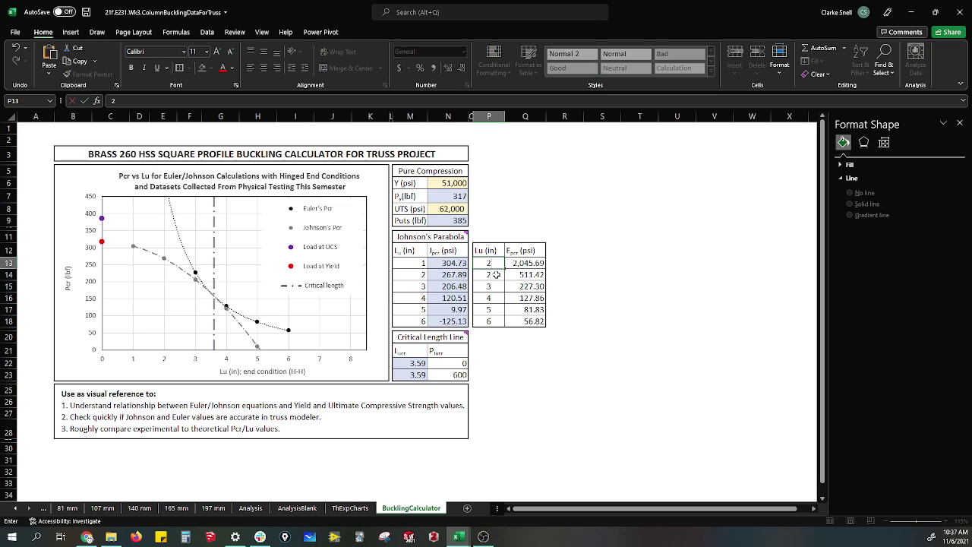
{"action": "key", "text": "Return"}
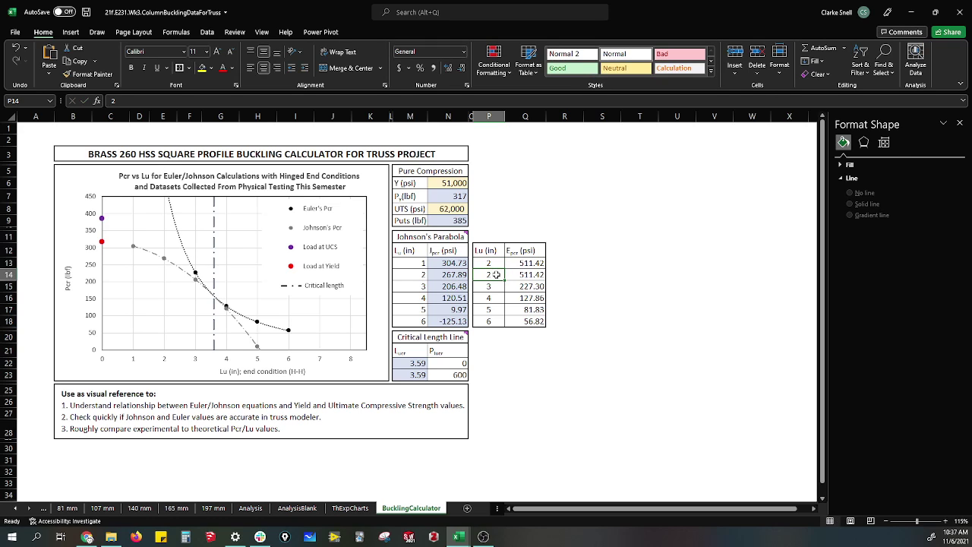
Step: Enter the formula =P13+2 in cell P14 and fill it down through P18
{"action": "double_click", "coordinate": [103, 102]}
{"action": "type", "text": "="}
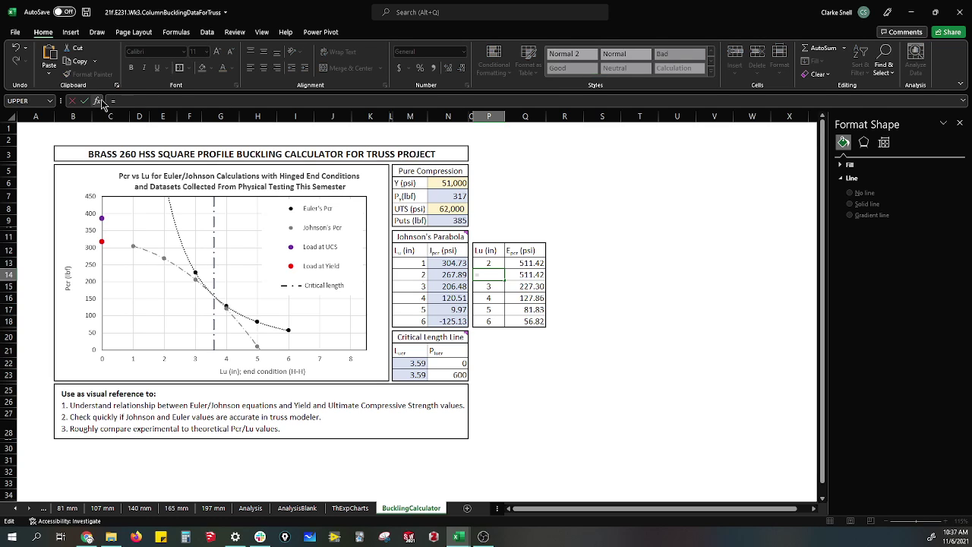
{"action": "left_click", "coordinate": [490, 263]}
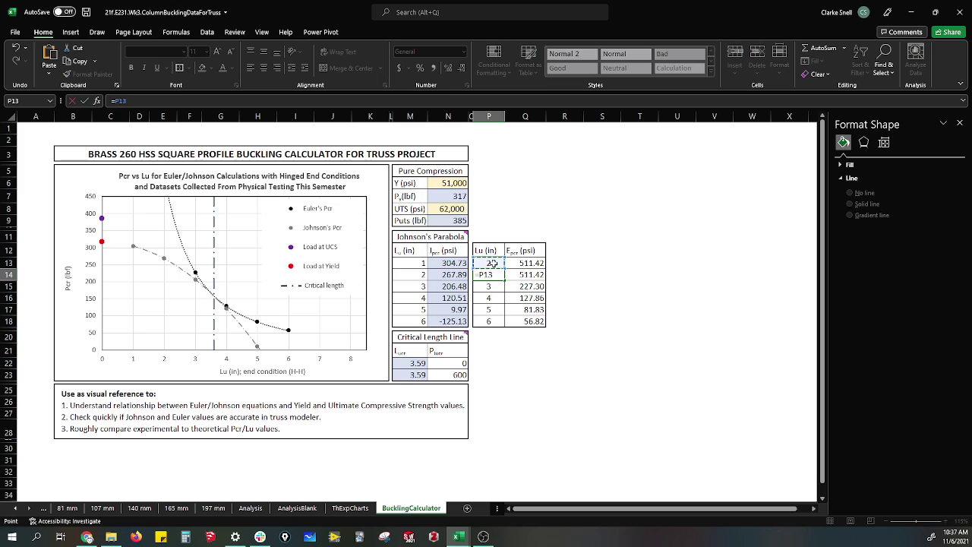
{"action": "type", "text": "+2"}
{"action": "key", "text": "Return"}
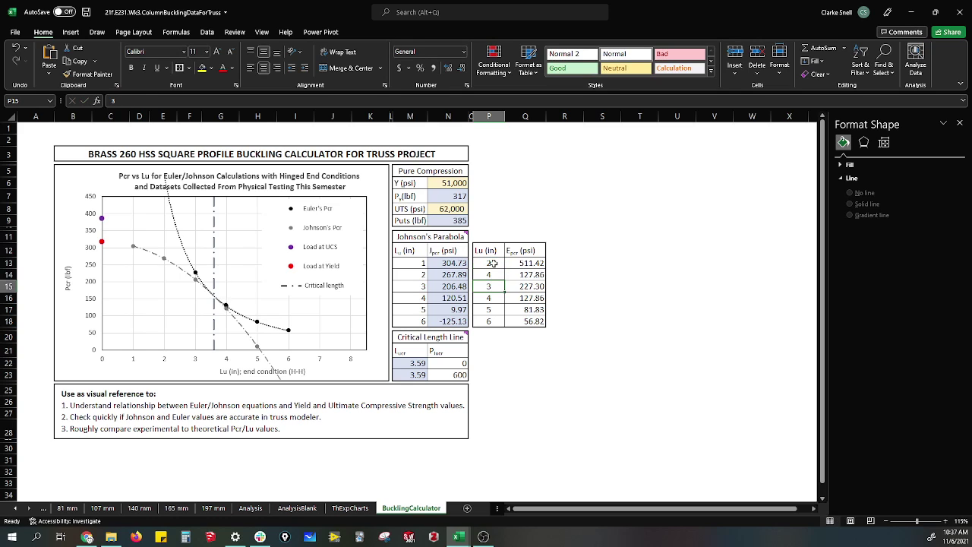
{"action": "left_click", "coordinate": [493, 274]}
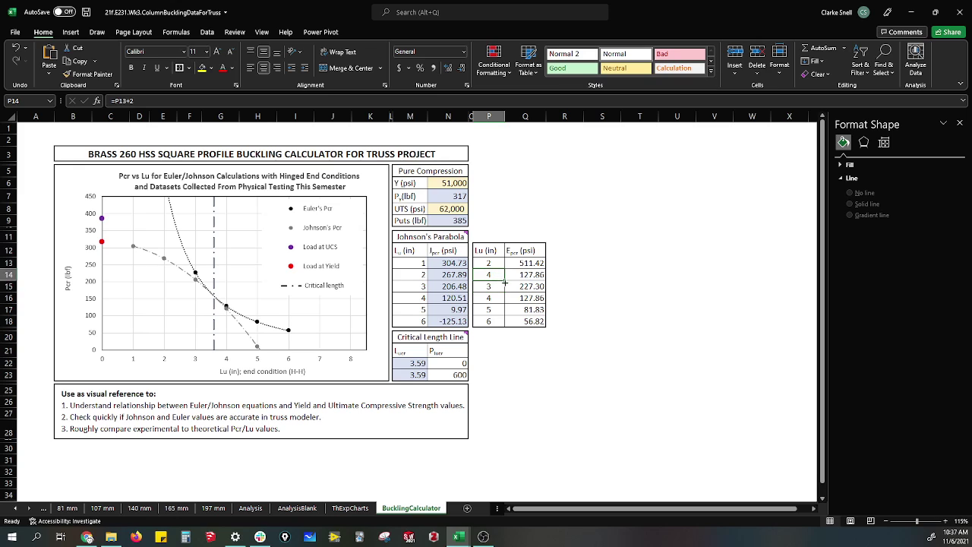
{"action": "left_click_drag", "start_coordinate": [503, 280], "coordinate": [503, 325]}
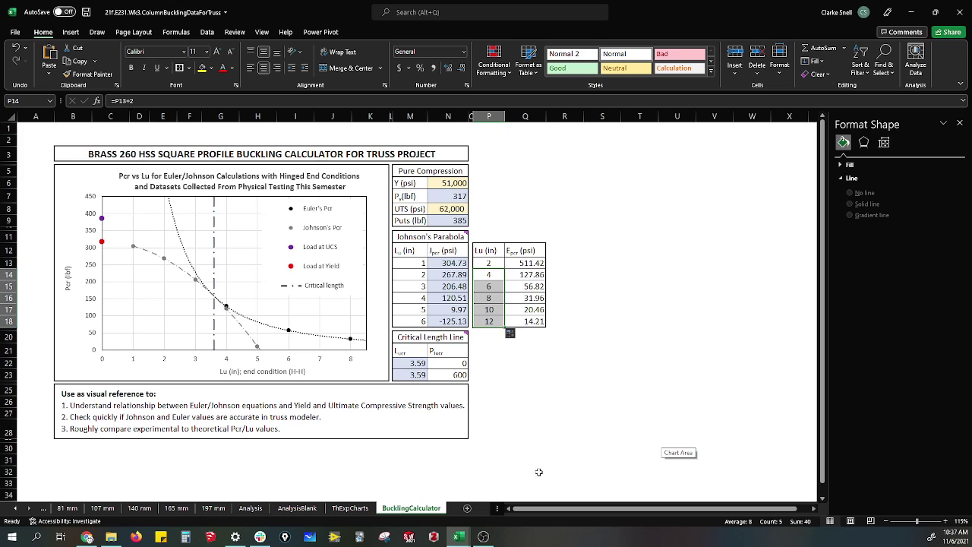
Step: Set the maximum bound of the buckling chart's horizontal Lu axis to 14
{"action": "left_click", "coordinate": [352, 361]}
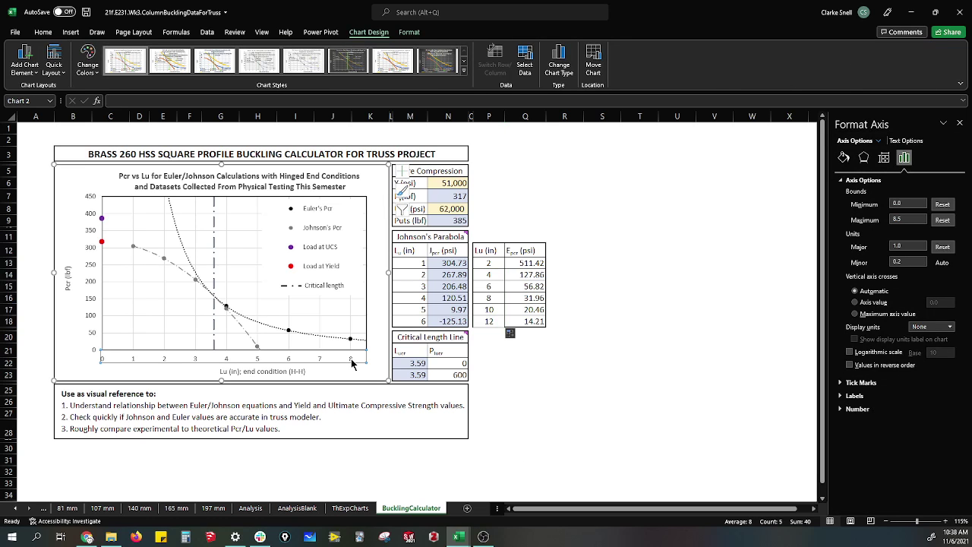
{"action": "double_click", "coordinate": [902, 219]}
{"action": "type", "text": "14"}
{"action": "key", "text": "Return"}
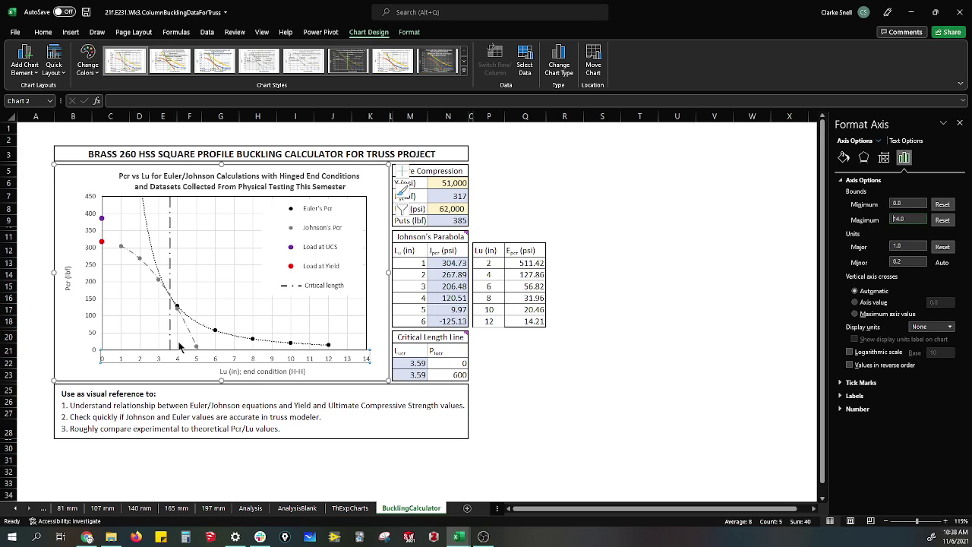
Step: Switch to the 21f.E231.P4.TrussProjectModeler workbook and view the theoretical and empirical Pcr columns of the member load table
{"action": "mouse_move", "coordinate": [461, 538]}
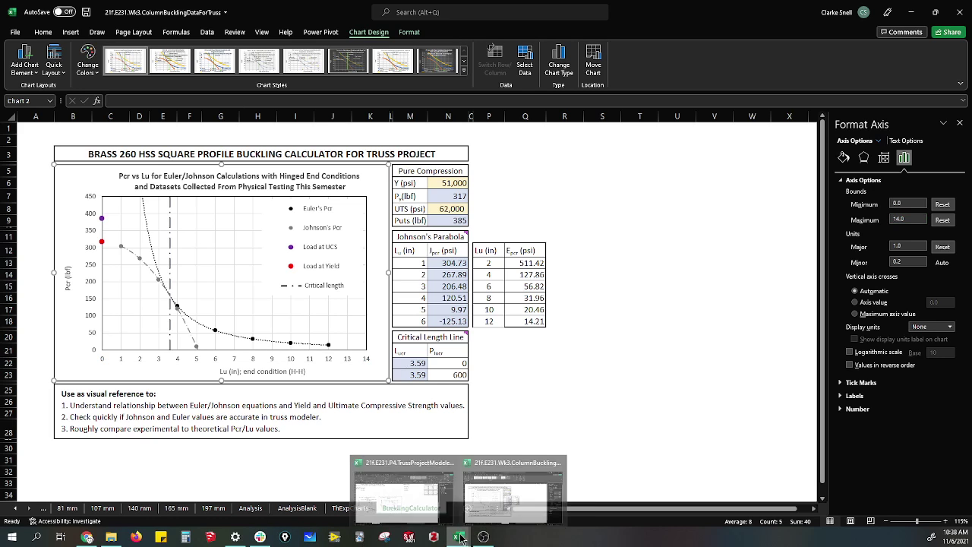
{"action": "left_click", "coordinate": [424, 511]}
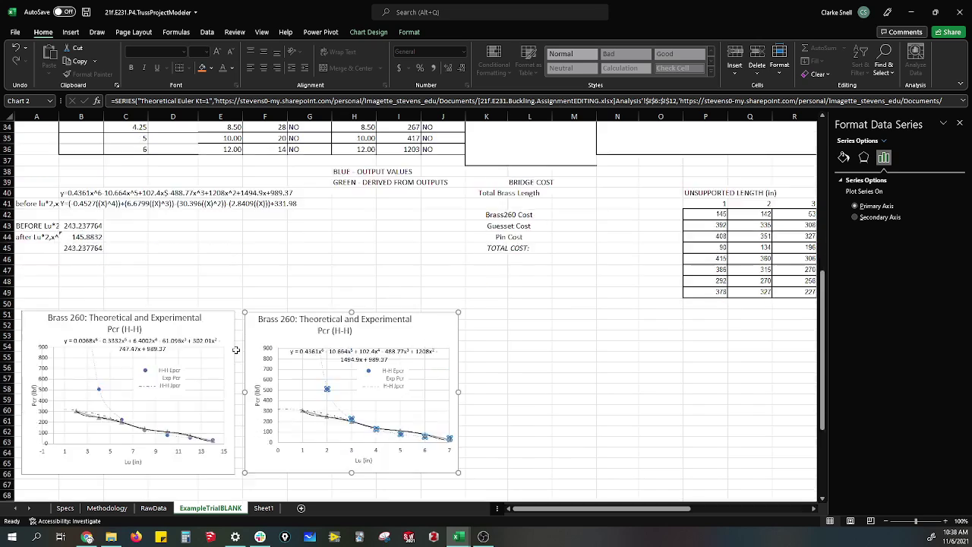
{"action": "scroll", "coordinate": [236, 349], "scroll_direction": "up", "scroll_amount": 10}
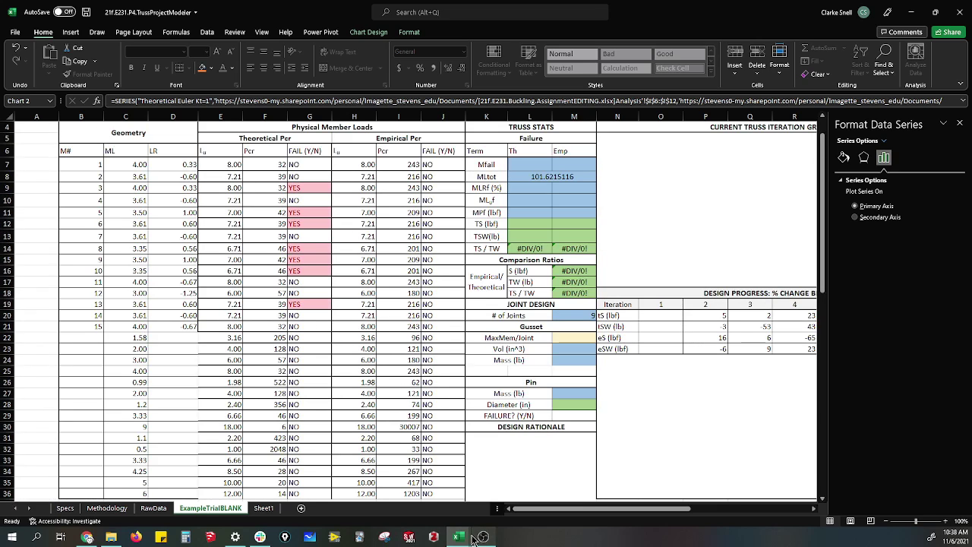
Step: Return to the 21f.E231.Wk3.ColumnBucklingDataForTruss workbook and show the Data Pcr: Average series in the buckling chart
{"action": "mouse_move", "coordinate": [458, 536]}
{"action": "mouse_move", "coordinate": [508, 509]}
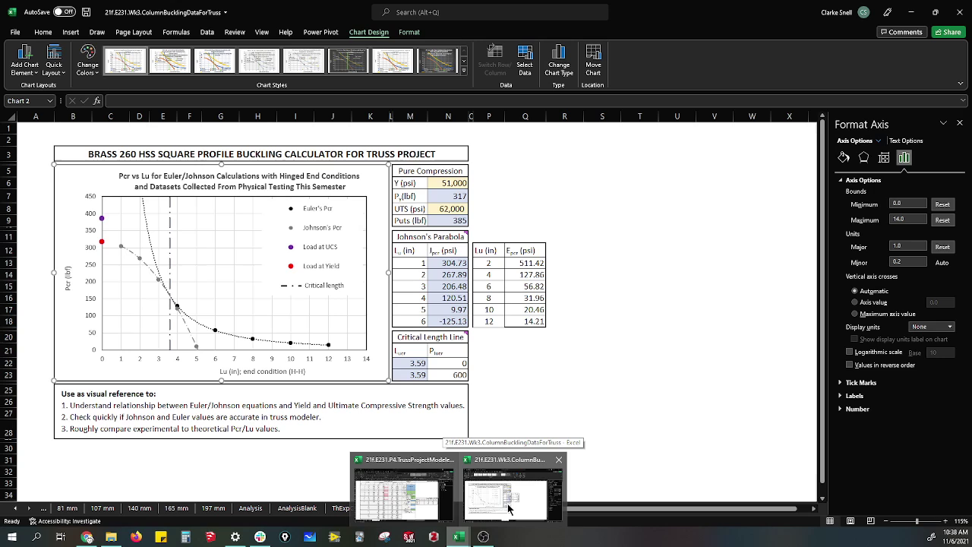
{"action": "left_click", "coordinate": [508, 508]}
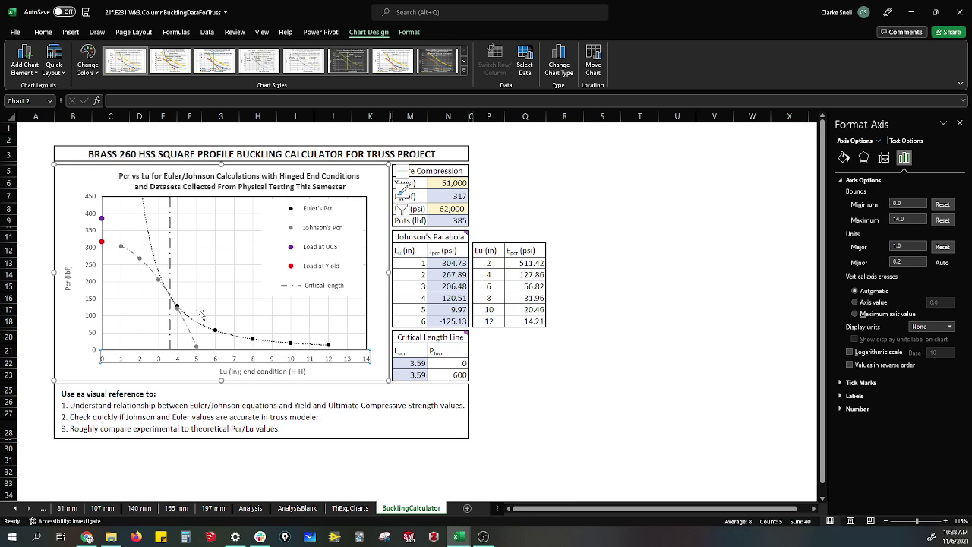
{"action": "right_click", "coordinate": [235, 287]}
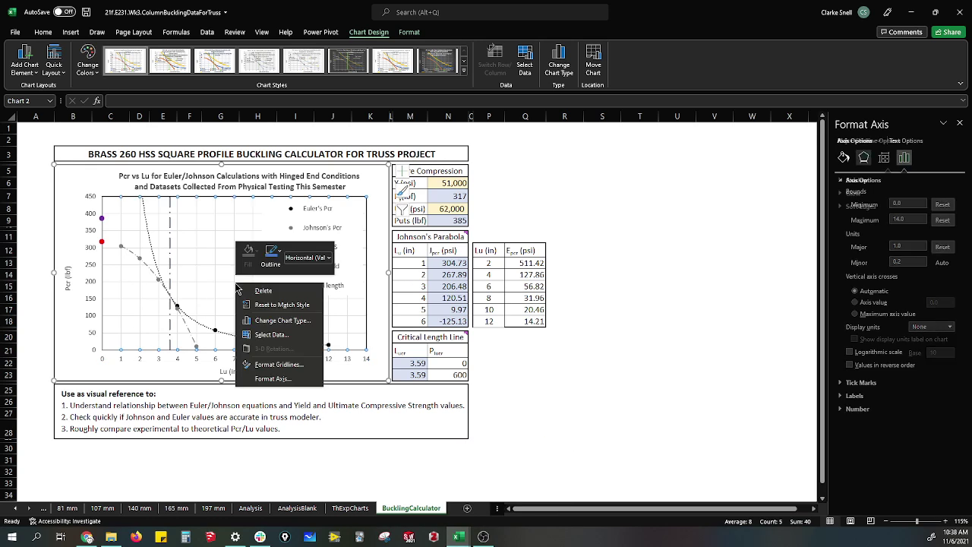
{"action": "left_click", "coordinate": [269, 335]}
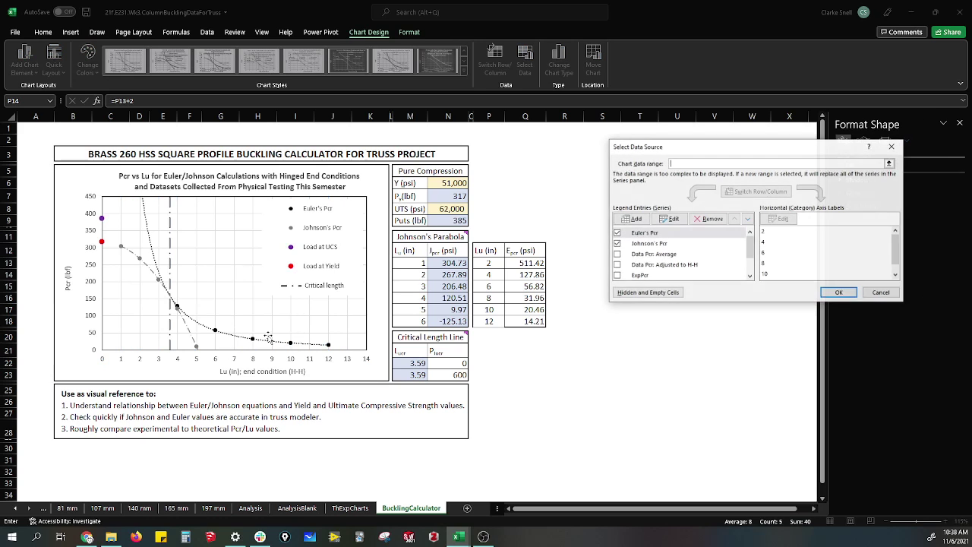
{"action": "left_click", "coordinate": [617, 254]}
{"action": "left_click", "coordinate": [838, 292]}
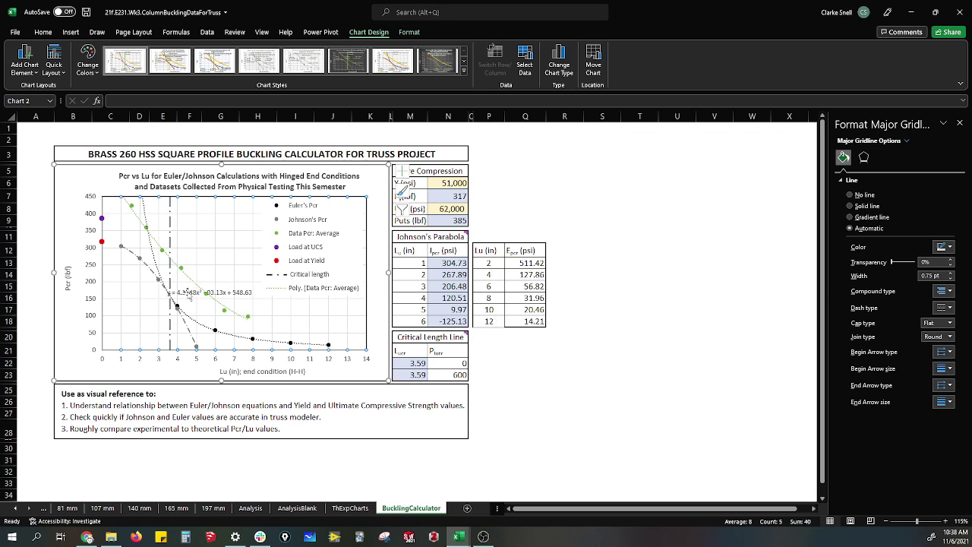
Step: Move the Data Pcr: Average trendline equation up into the clear area above its curve and select the equation label
{"action": "left_click_drag", "start_coordinate": [186, 292], "coordinate": [205, 261]}
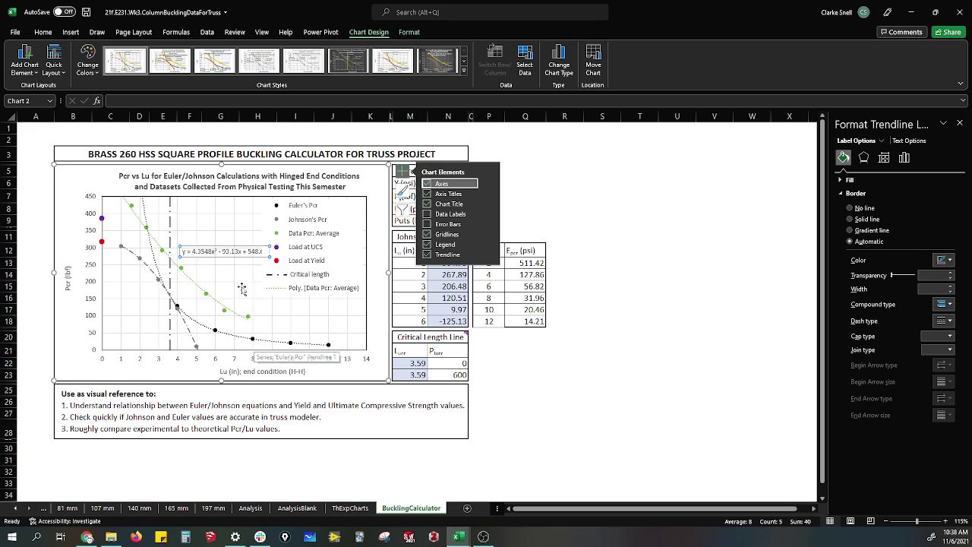
{"action": "left_click", "coordinate": [238, 251]}
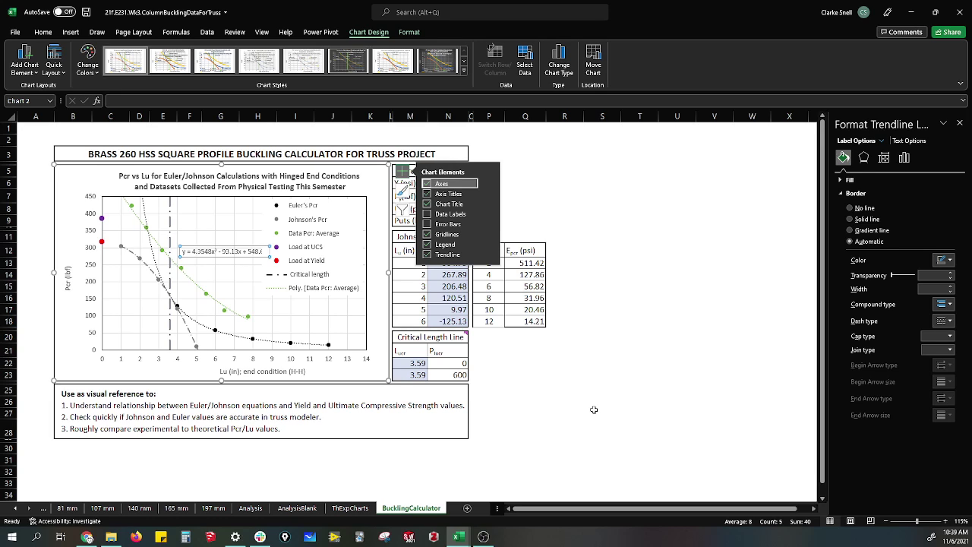
{"action": "mouse_move", "coordinate": [459, 536]}
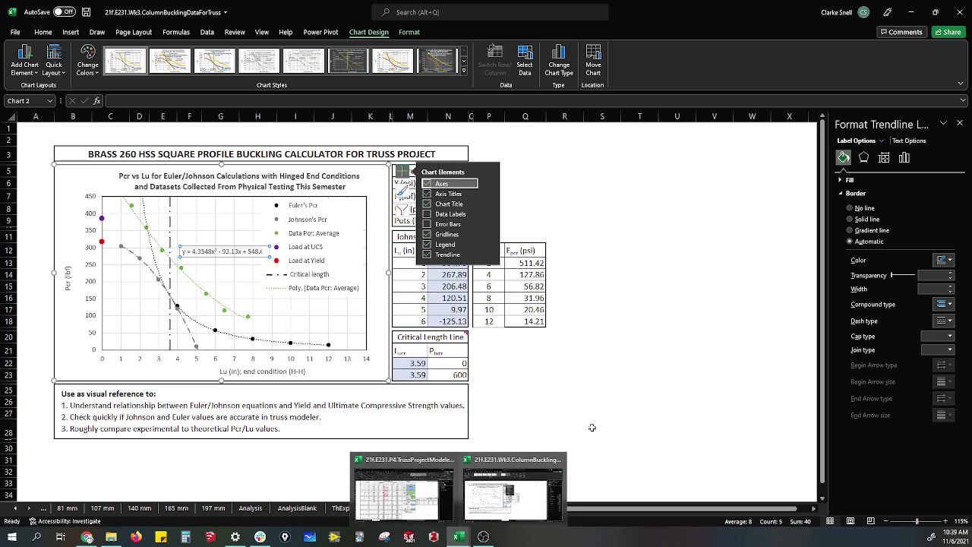